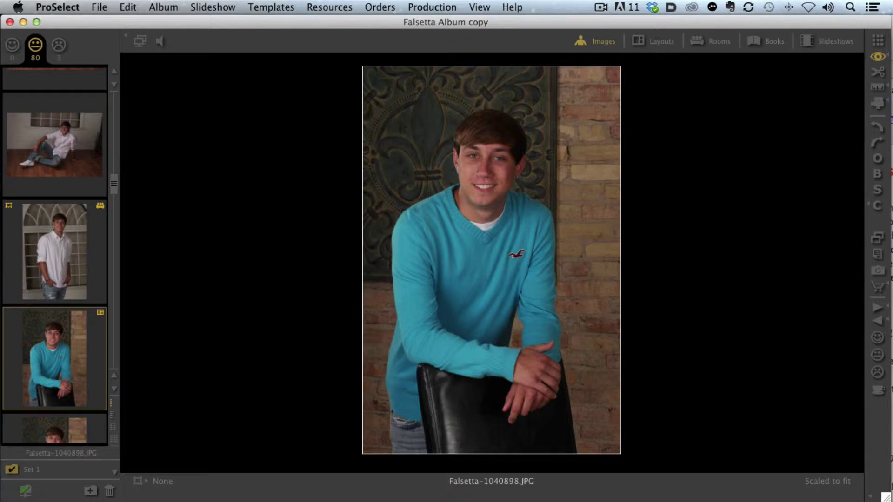
# Check the images in thumbnail and single-image view, and look at the album's layouts before returning to the images.
pyautogui.press('t')
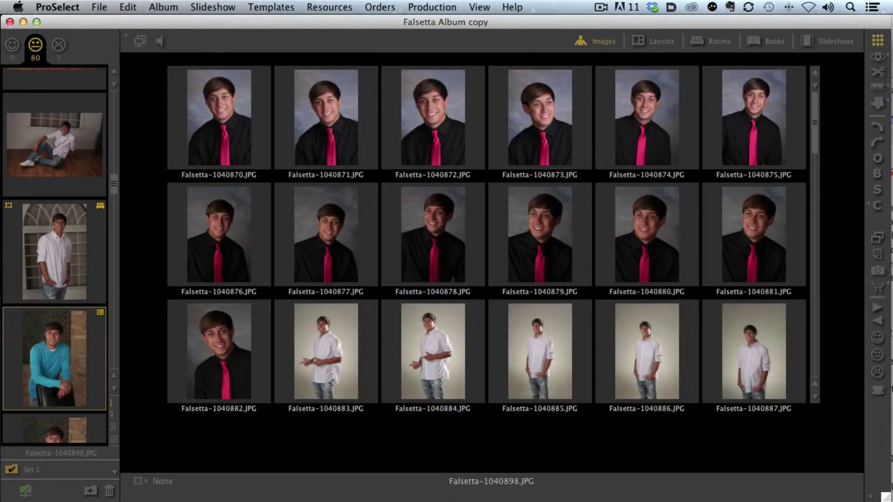
pyautogui.press('t')
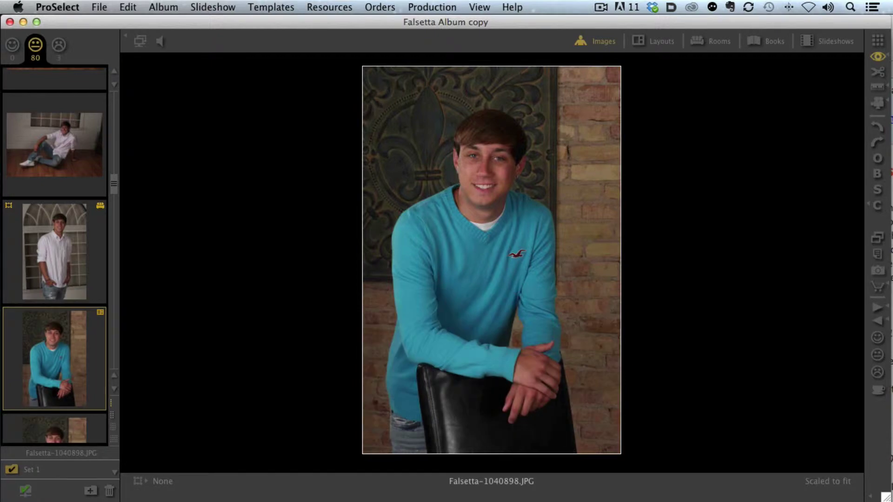
pyautogui.press('l')
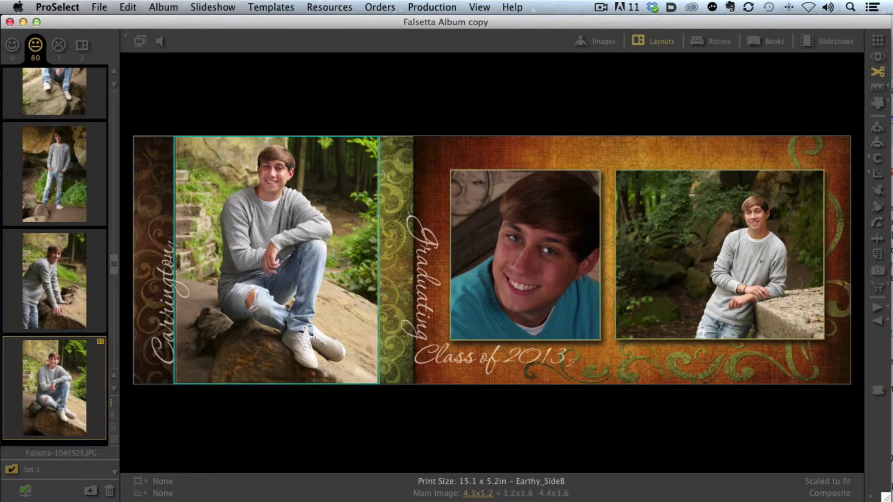
pyautogui.press('i')
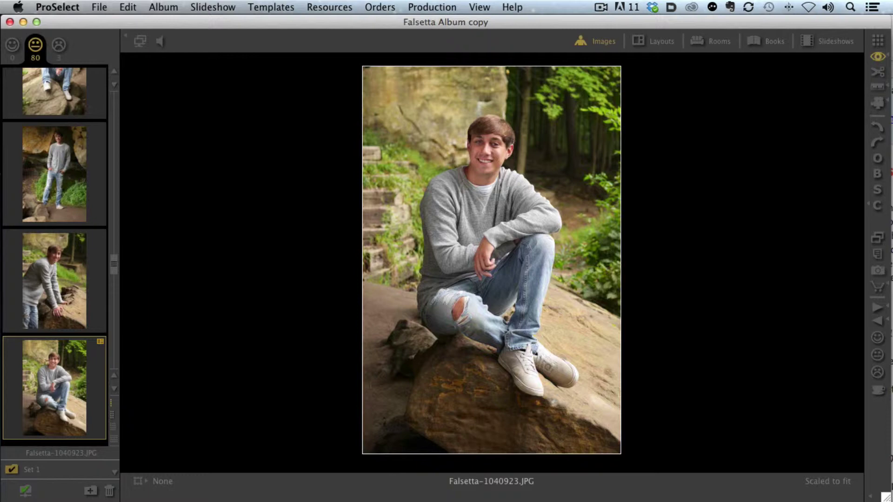
# Show image 1040923 in the cropping view and tighten its crop around the seated subject in small increments at the 1:1.50 (6x9) ratio.
pyautogui.press('c')
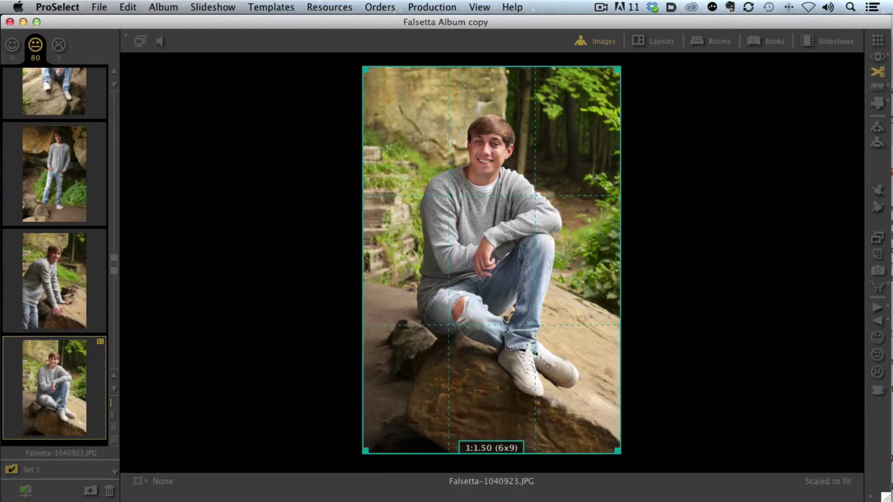
pyautogui.press('c')
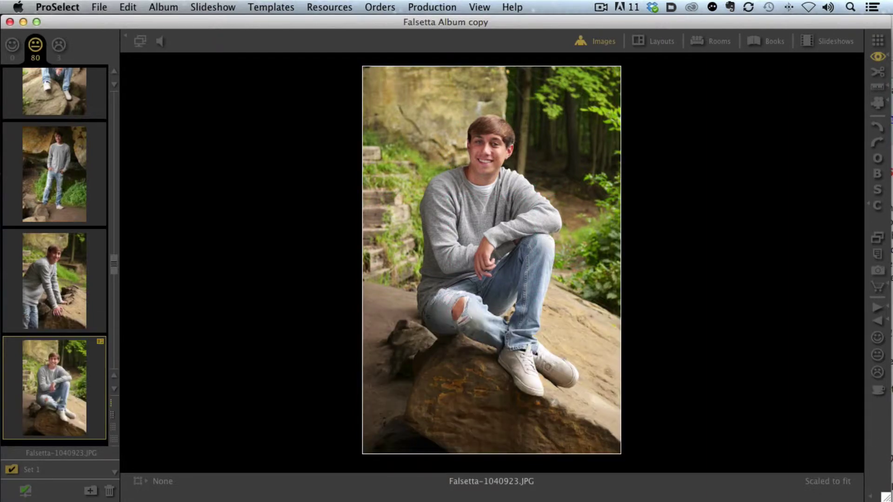
pyautogui.press('c')
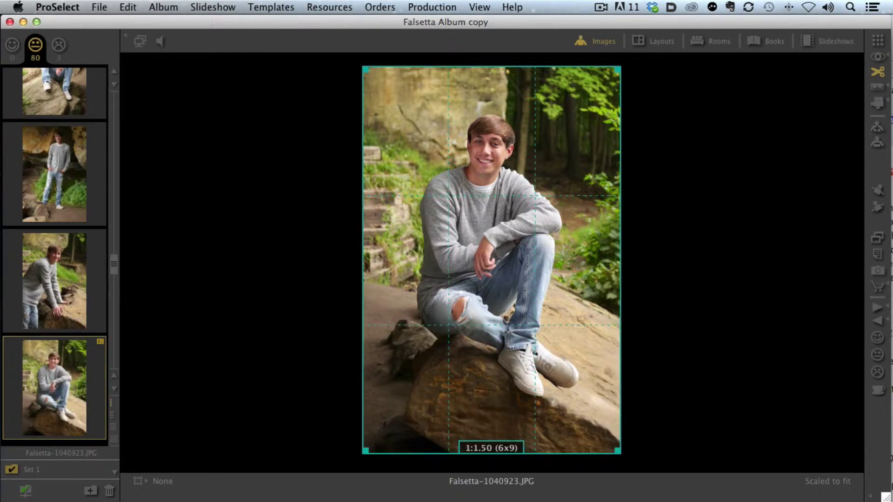
pyautogui.press('Up')
pyautogui.press('Up')
pyautogui.press('Up')
pyautogui.press('Up')
pyautogui.press('Up')
pyautogui.press('Up')
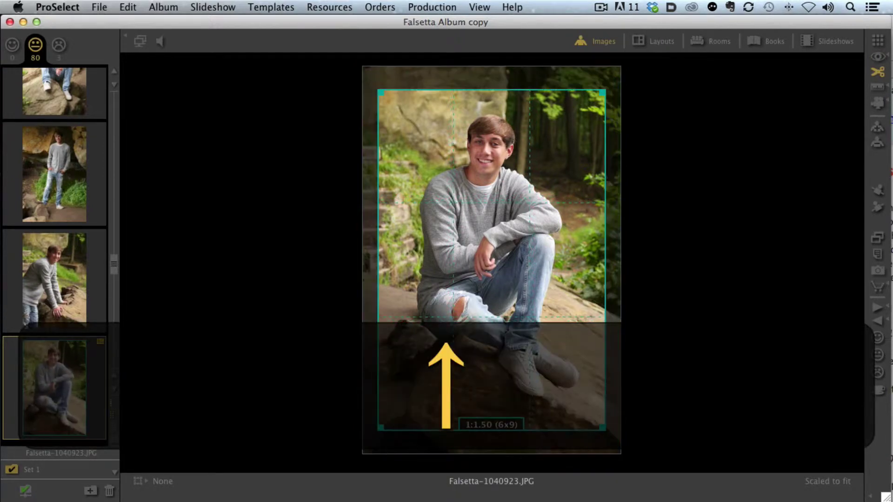
pyautogui.press('Up')
pyautogui.press('Down')
pyautogui.press('Down')
pyautogui.press('Down')
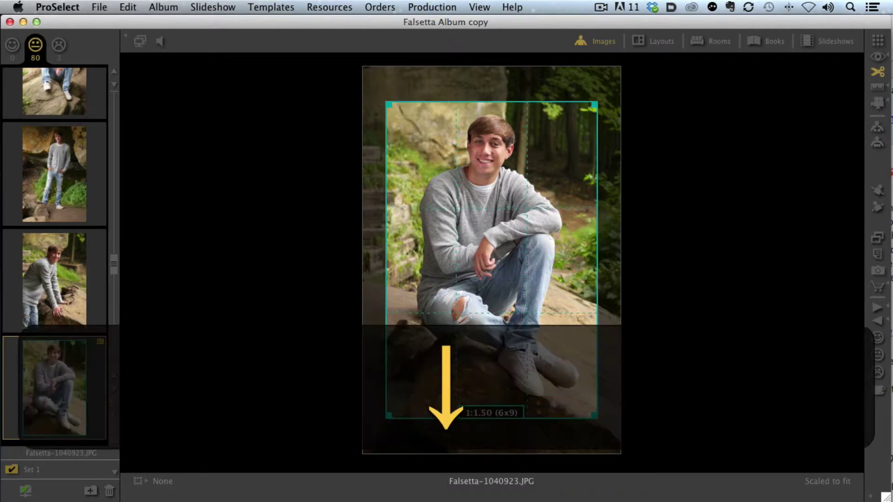
pyautogui.press('Up')
pyautogui.press('Up')
pyautogui.press('Up')
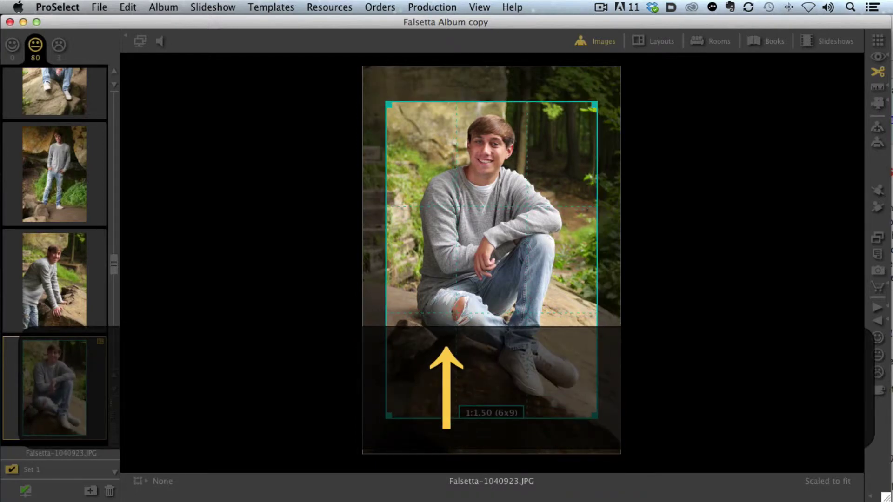
# Loosen the crop of image 1040923, tighten it again slightly, and return to the cropped portrait.
pyautogui.press('-')
pyautogui.press('-')
pyautogui.press('-')
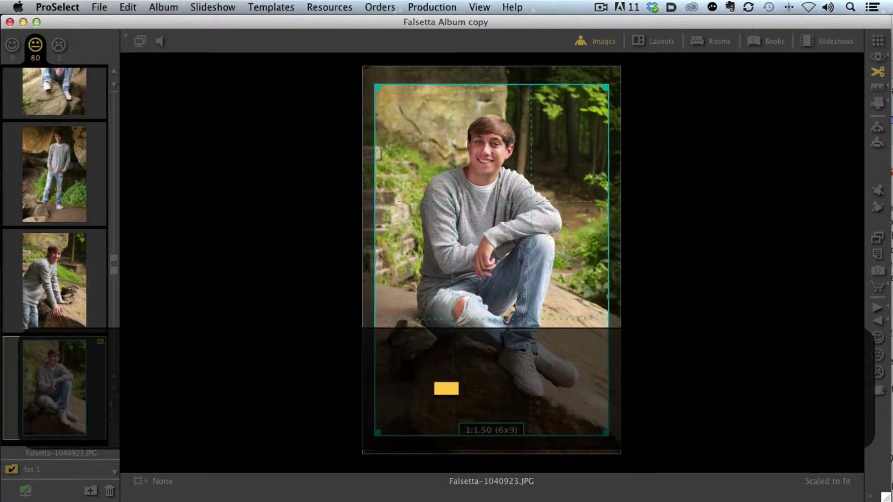
pyautogui.press('=')
pyautogui.press('=')
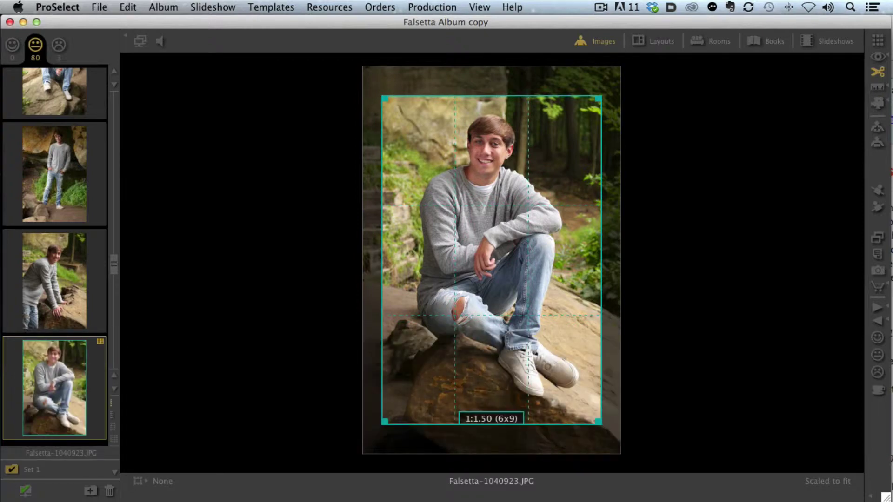
pyautogui.press('c')
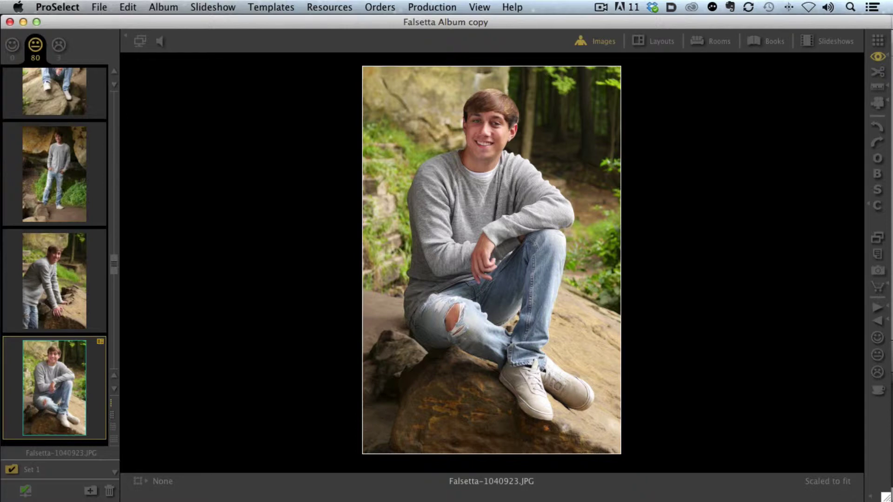
# View the cropped portrait with the tool bars hidden, and restore the tool bars.
pyautogui.press('Tab')
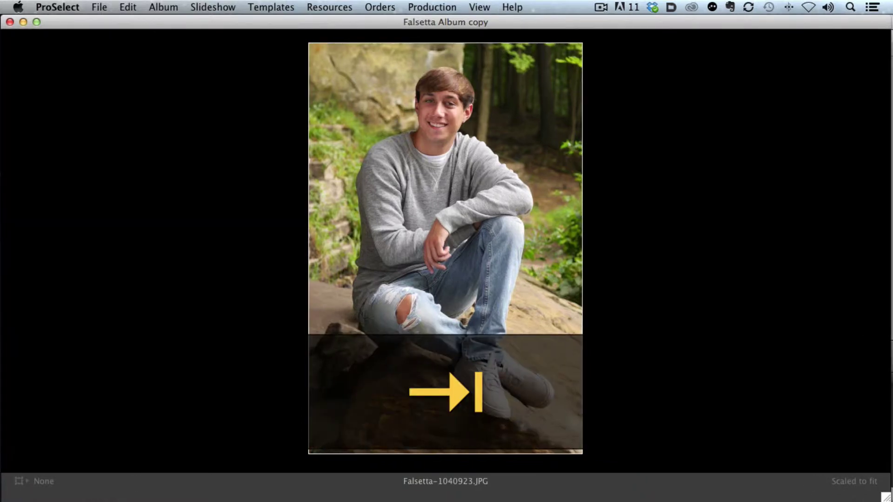
pyautogui.press('Tab')
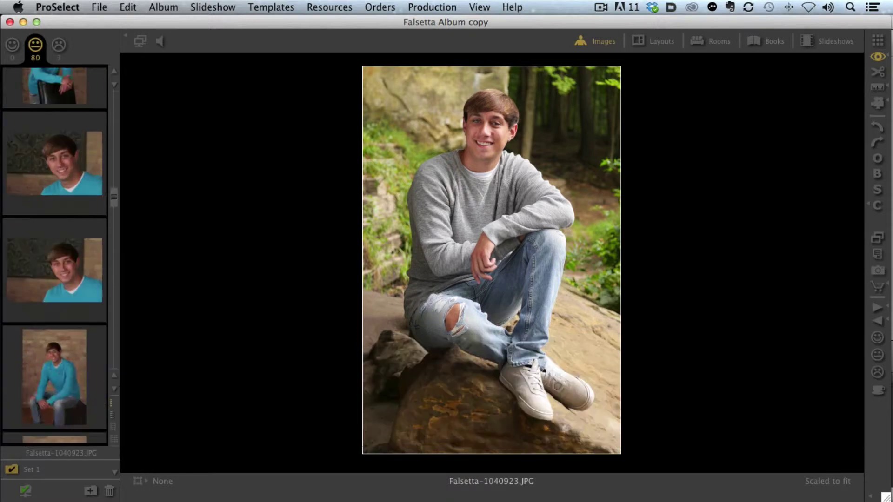
# Select the adjacent studio portraits 1040887 and 1040888 and display them side by side.
pyautogui.scroll(15, 54, 256)
pyautogui.scroll(3, 54, 256)
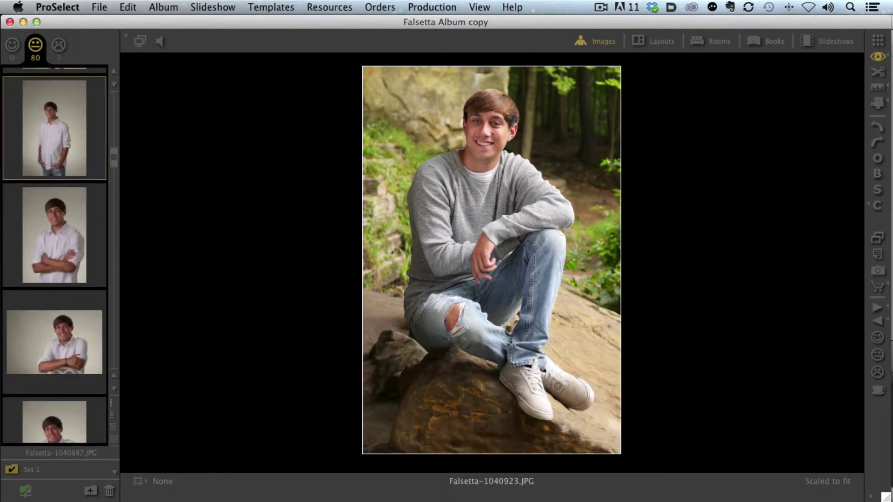
pyautogui.keyDown('shift'); pyautogui.click(54, 235); pyautogui.keyUp('shift')
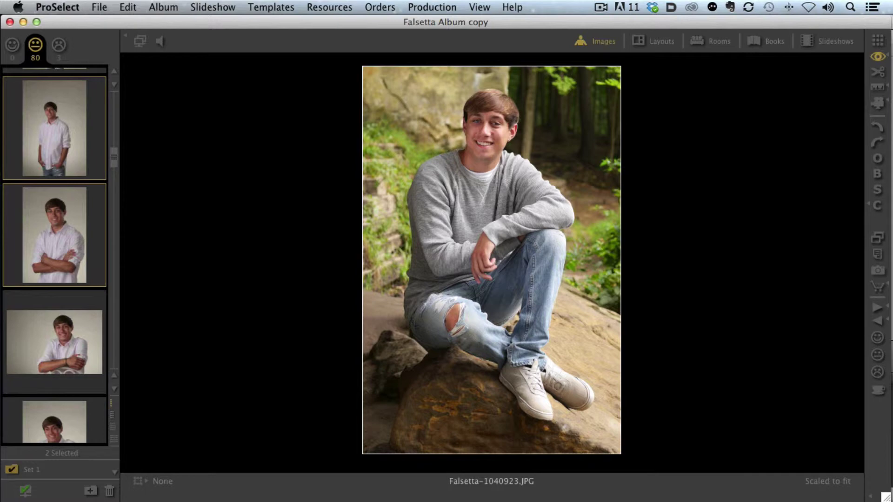
pyautogui.press('v')
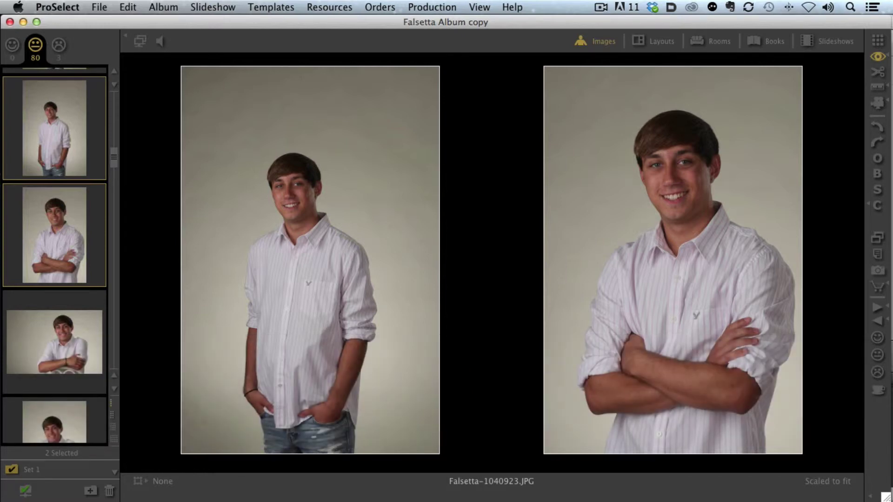
# Add portraits 1040889 and 1040890 to the two images already on display.
pyautogui.click(54, 342)
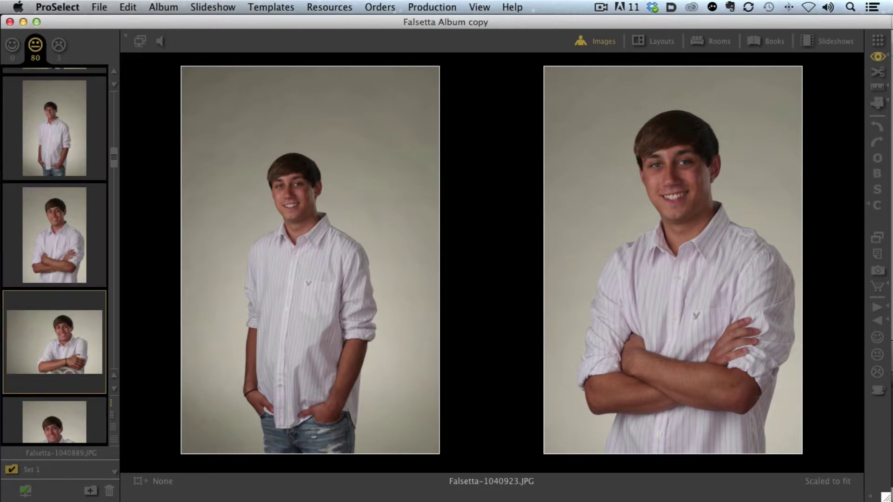
pyautogui.press('a')
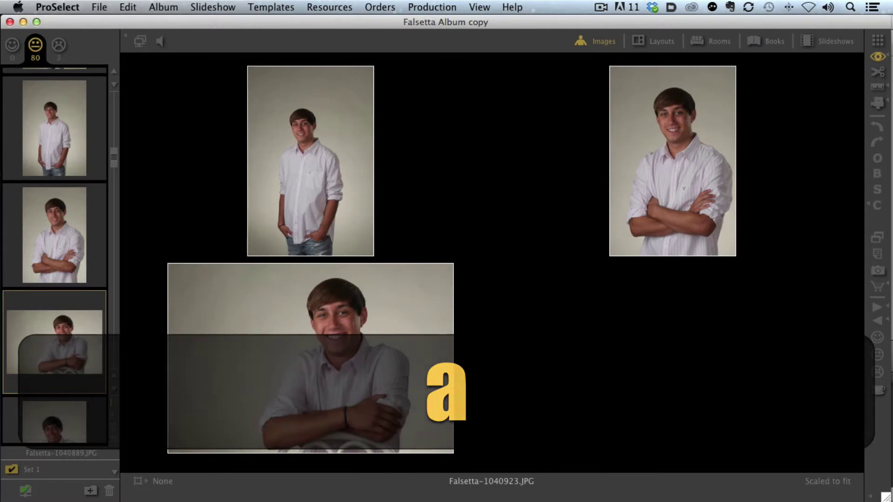
pyautogui.click(55, 421)
pyautogui.press('a')
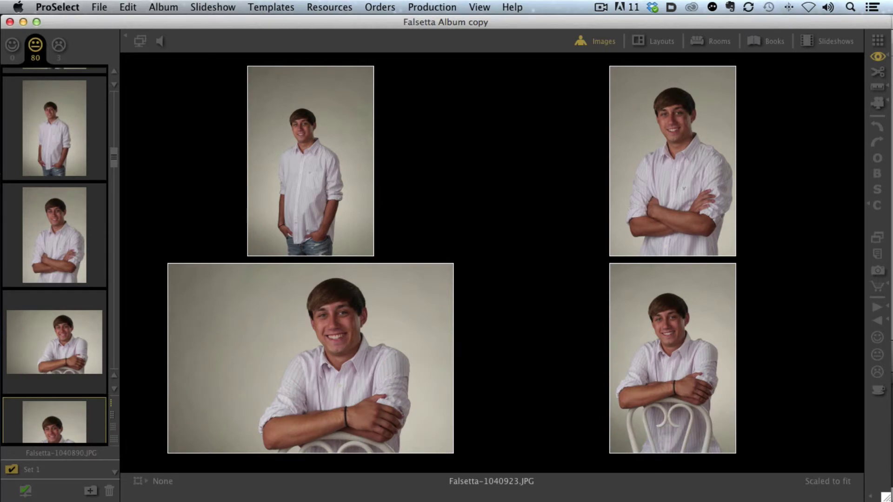
# Select all four displayed portraits, view them in the order window, and close it without ordering, clearing the selection.
pyautogui.press('super')
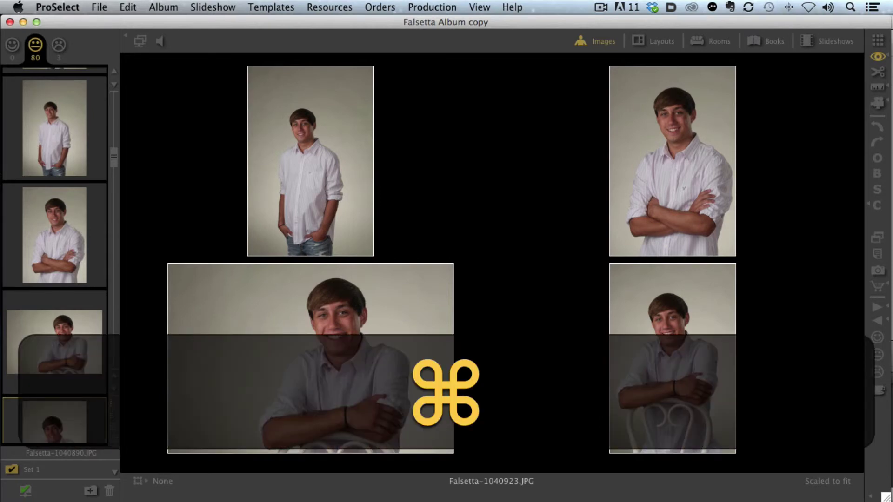
pyautogui.press('super+a')
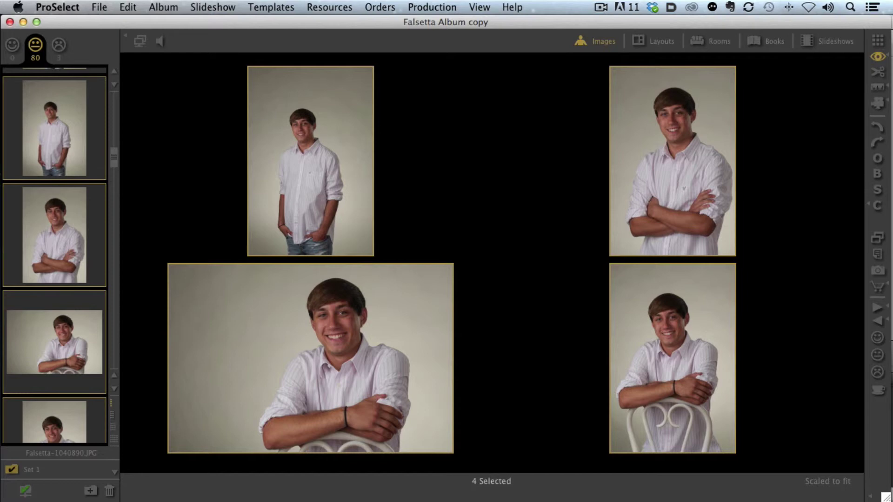
pyautogui.click(877, 286)
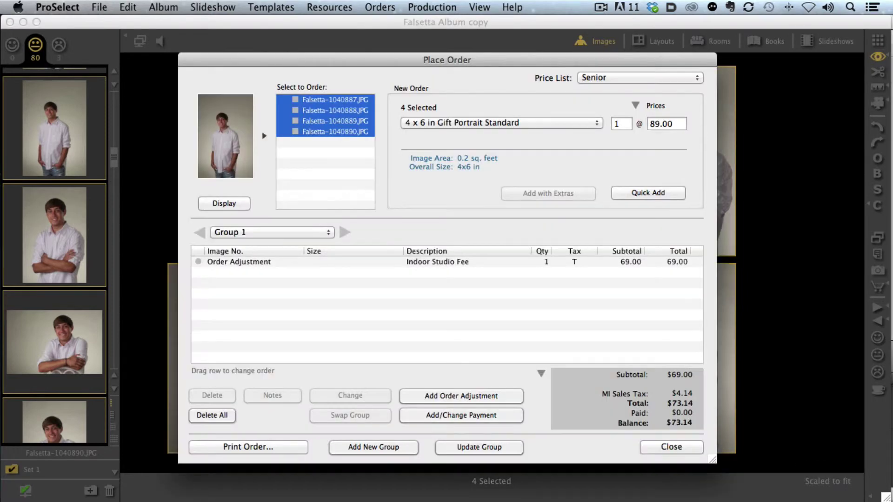
pyautogui.click(671, 448)
pyautogui.click(531, 354)
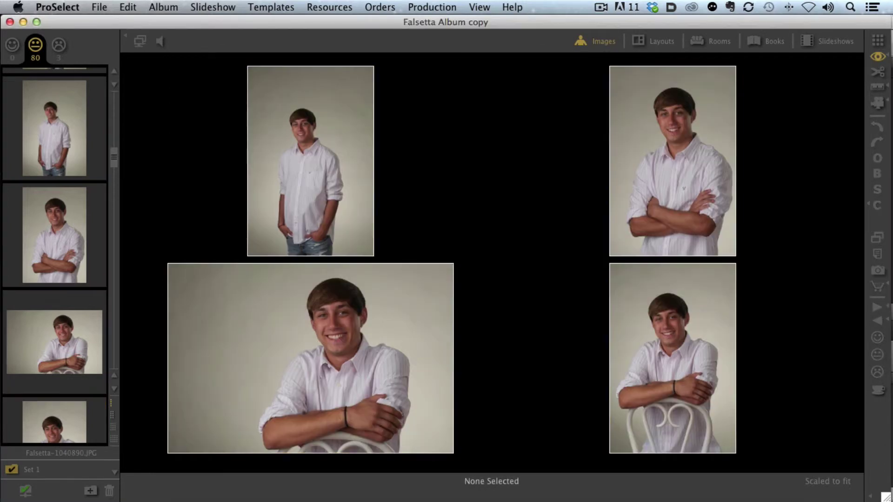
# Display portrait 1040887 alone and try it in black and white and sepia, restoring the original colour.
pyautogui.click(55, 129)
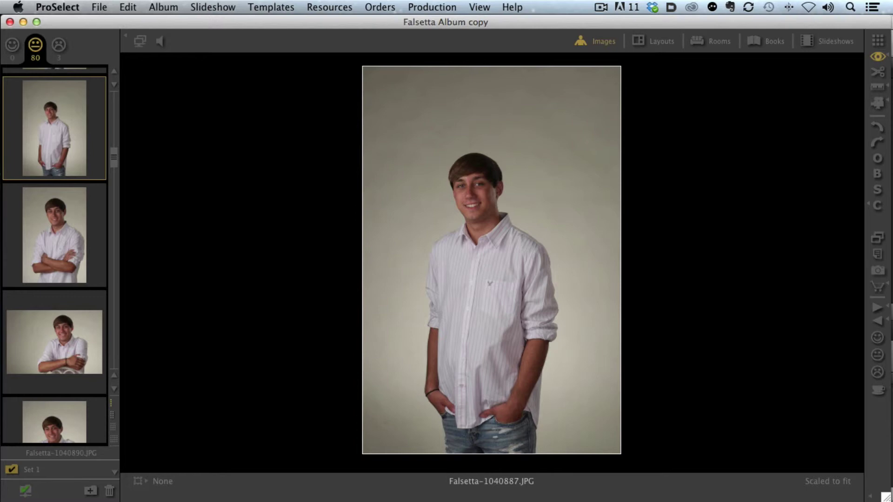
pyautogui.press('b')
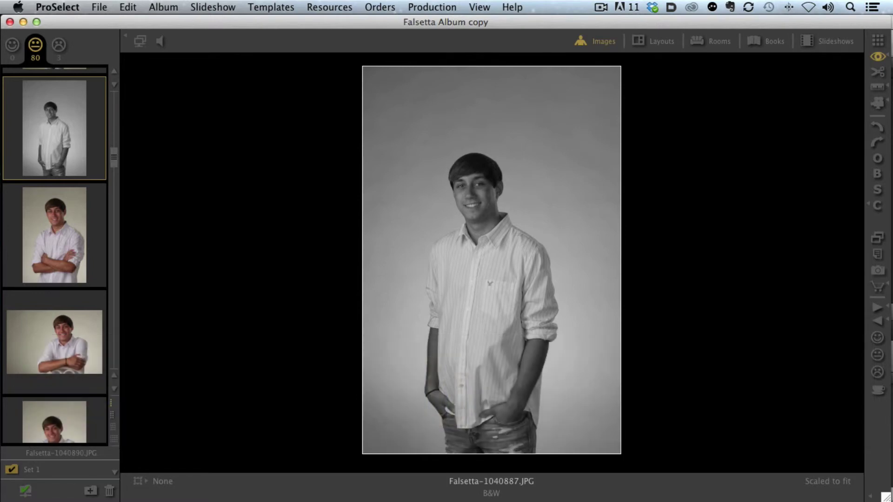
pyautogui.press('s')
pyautogui.press('o')
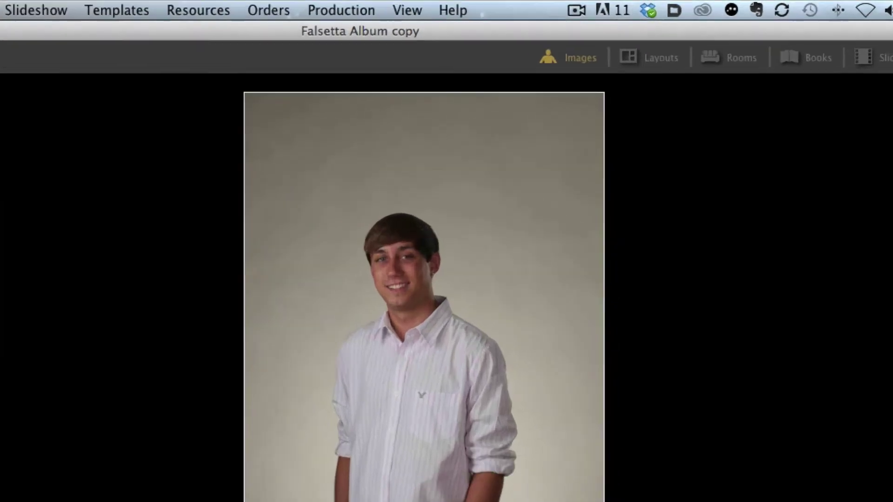
# Open the ProSelect reference manual and examine the Keyboard Shortcuts List on pages 213 and 214.
pyautogui.click(512, 7)
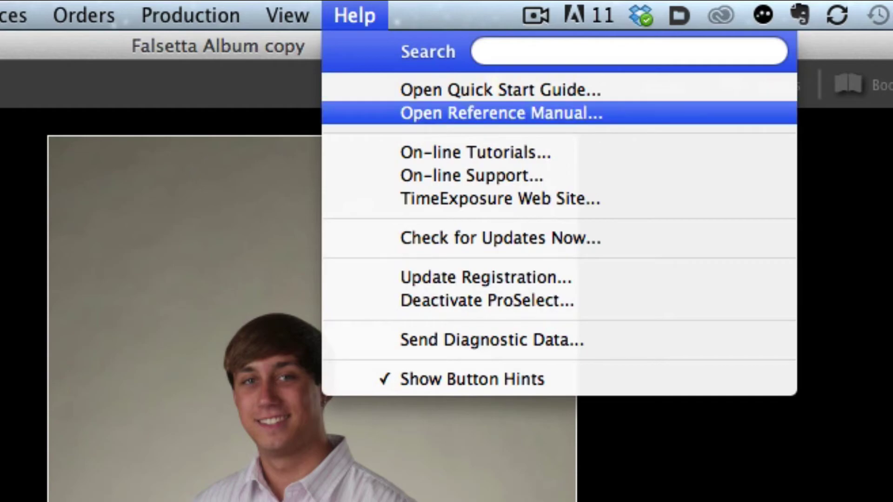
pyautogui.click(501, 113)
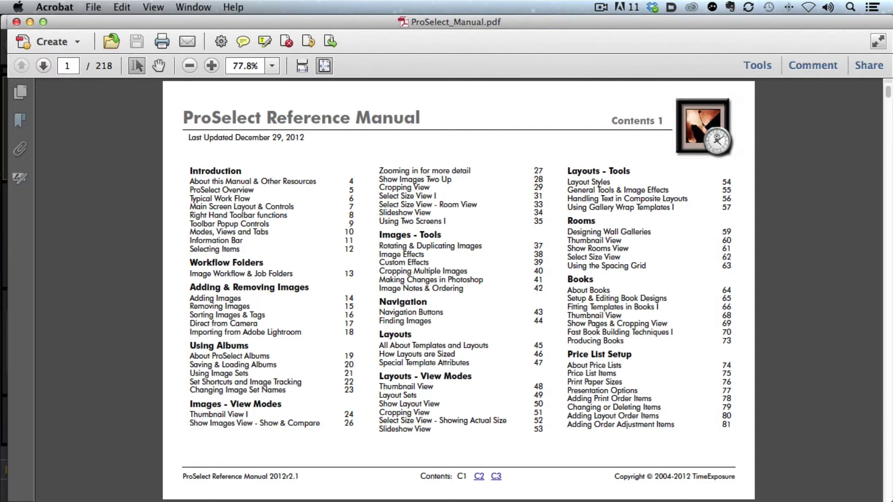
pyautogui.press('Right')
pyautogui.press('Right')
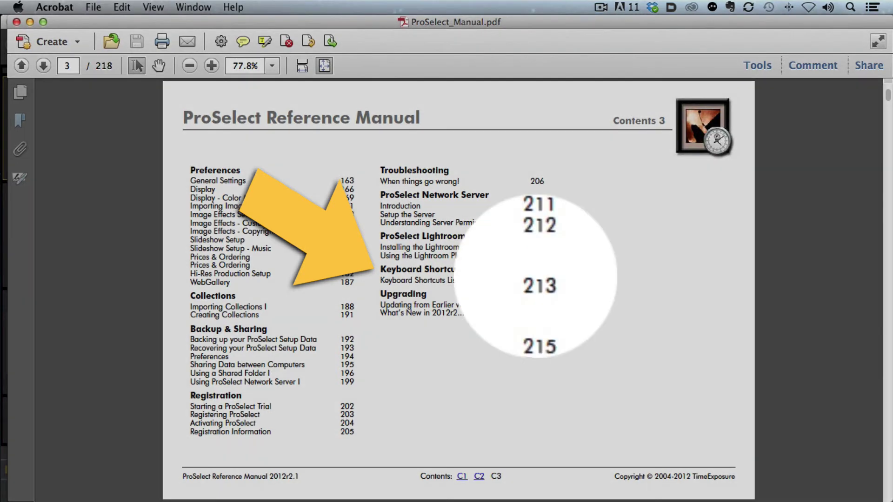
pyautogui.click(536, 279)
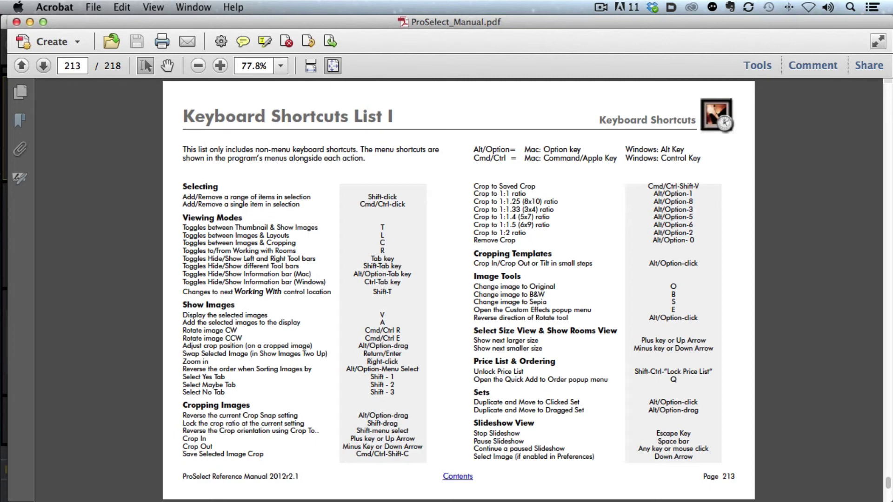
pyautogui.click(42, 65)
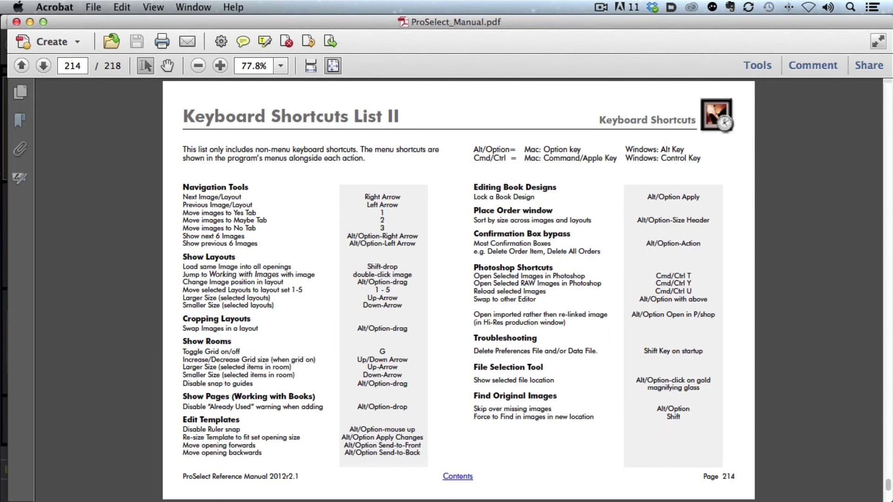
pyautogui.click(22, 66)
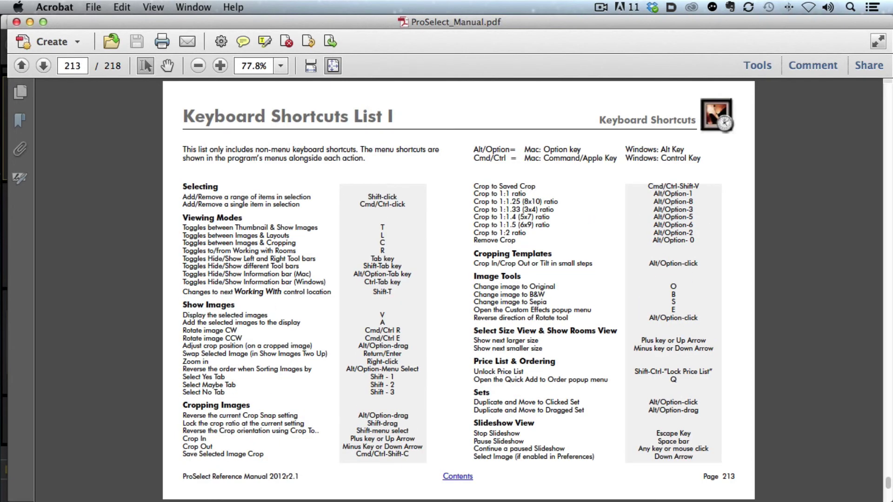